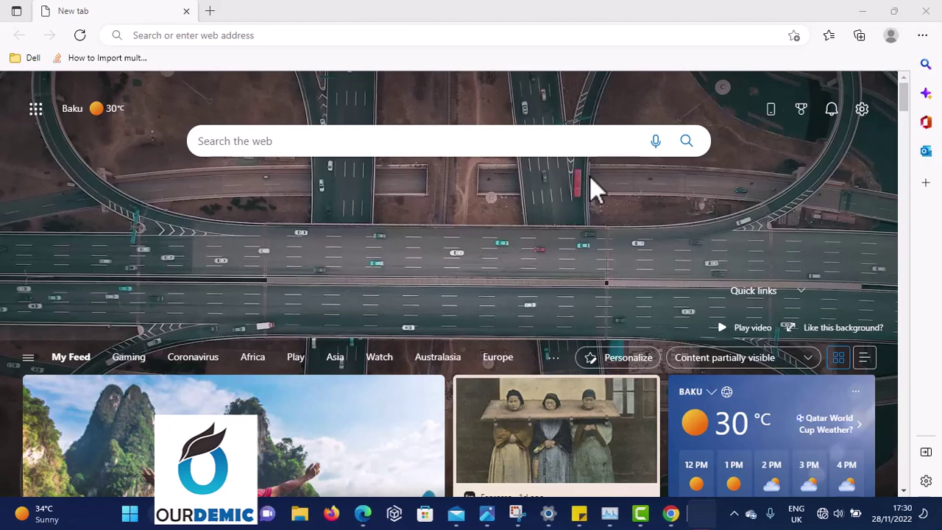
Step: Bring the Edge new-tab window back to the front and scroll over the page
click(368, 514)
click(368, 514)
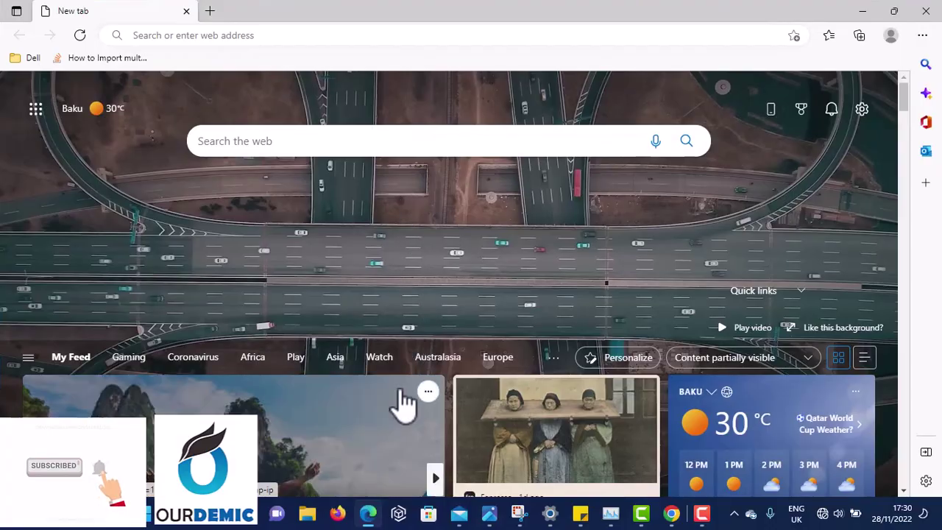
scroll(403, 403, down, 5)
scroll(404, 404, down, 10)
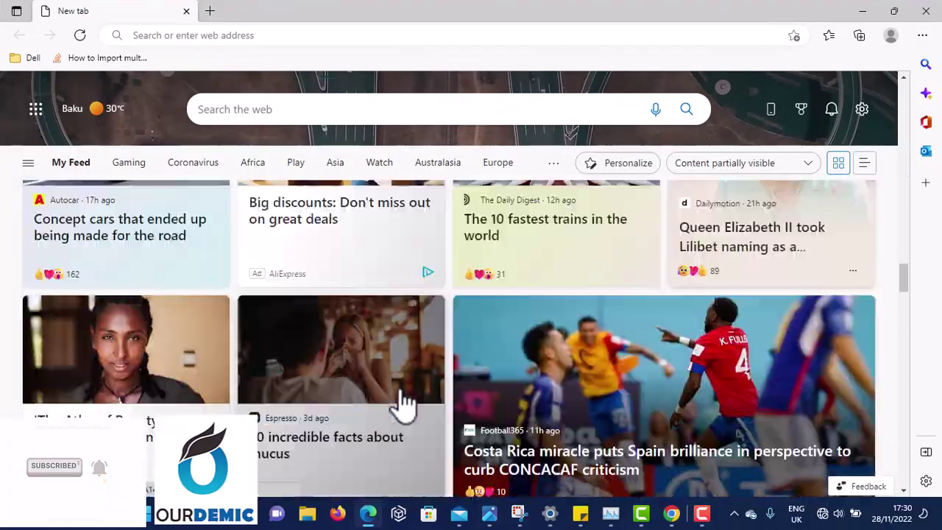
scroll(403, 404, up, 10)
scroll(404, 403, down, 2)
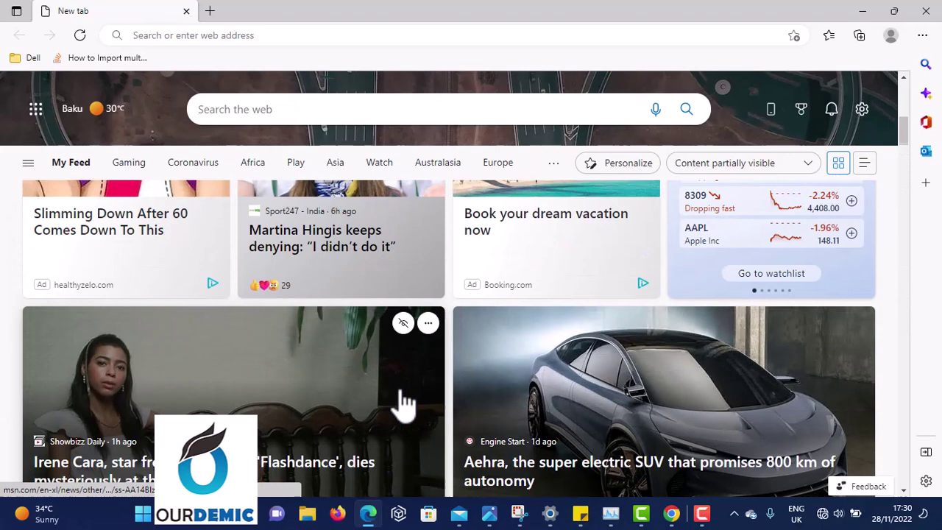
scroll(403, 403, up, 10)
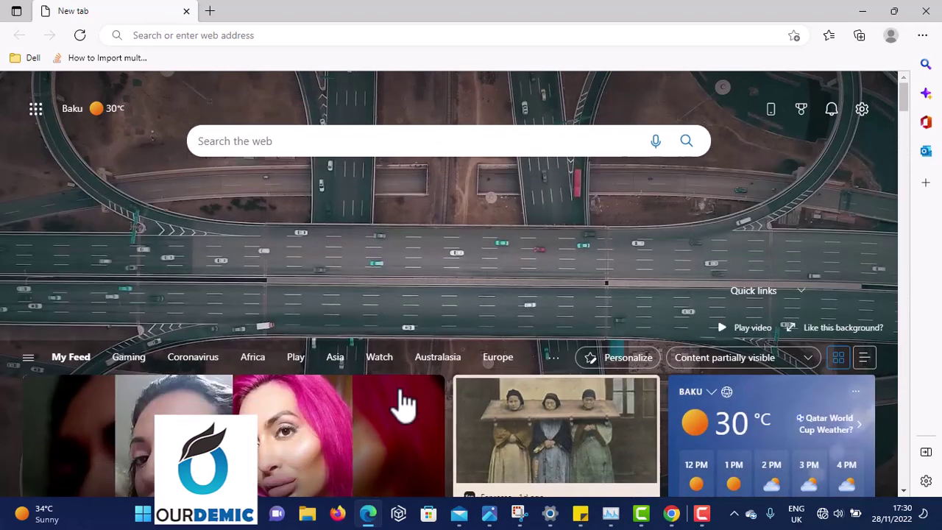
Step: Take a full-page Web capture of the new-tab page and save it as an image
click(923, 35)
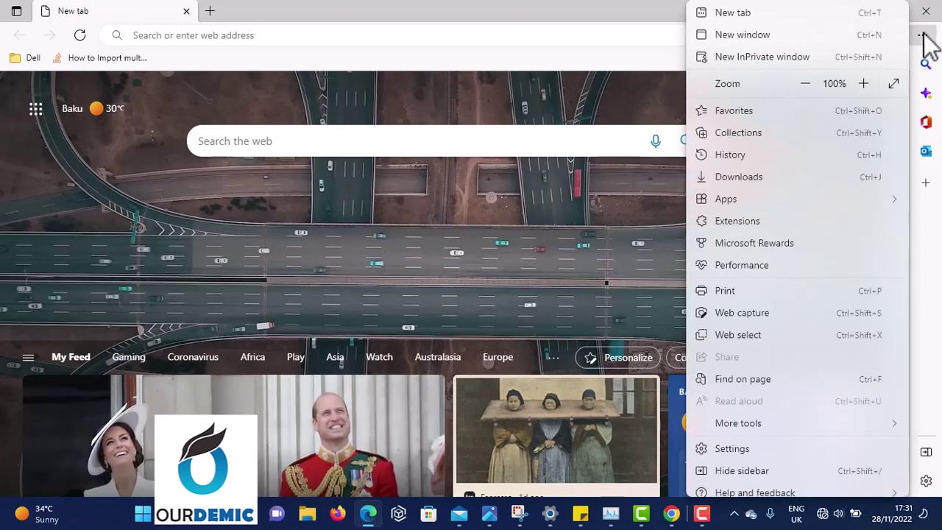
click(763, 314)
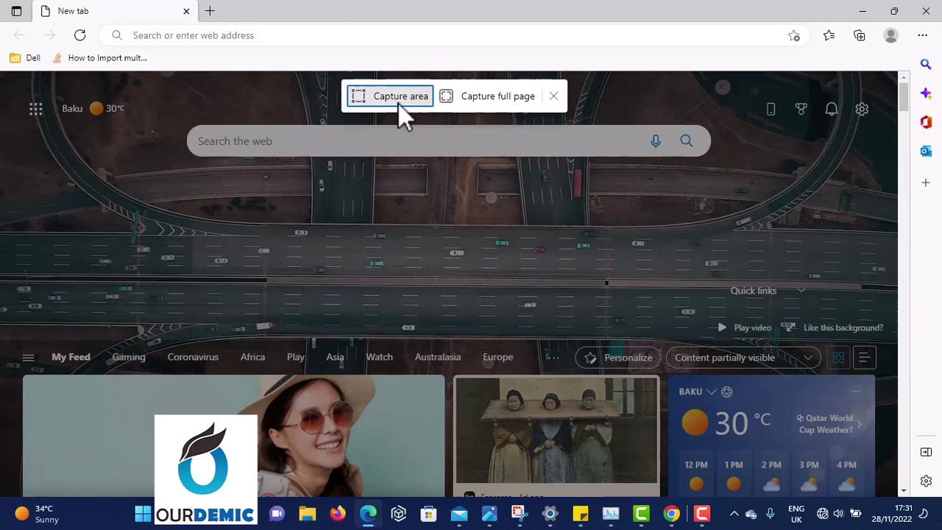
click(504, 103)
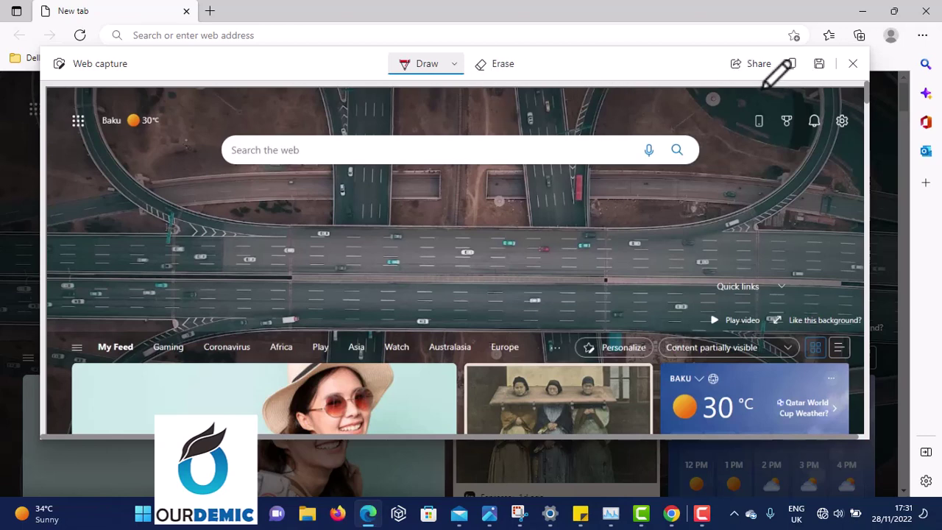
click(817, 61)
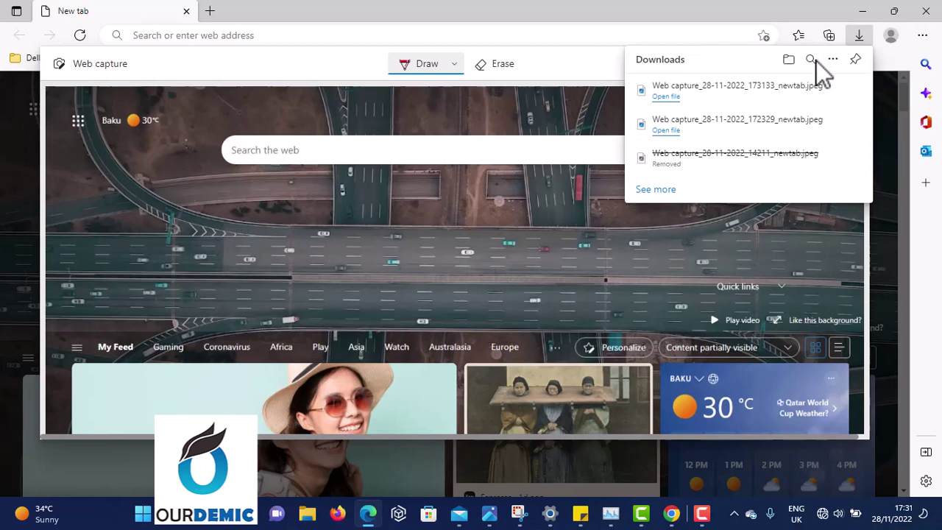
Step: Open the saved Web capture_28-11-2022_173133_newtab.jpeg image from Downloads
click(670, 98)
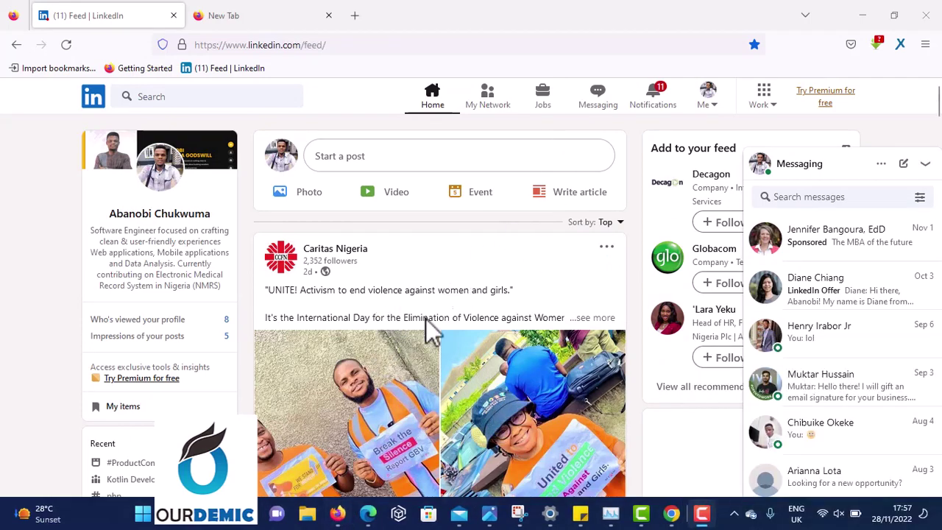
Step: Reach Firefox's Customize toolbar page via More tools in the main menu
scroll(417, 372, down, 3)
scroll(417, 372, down, 10)
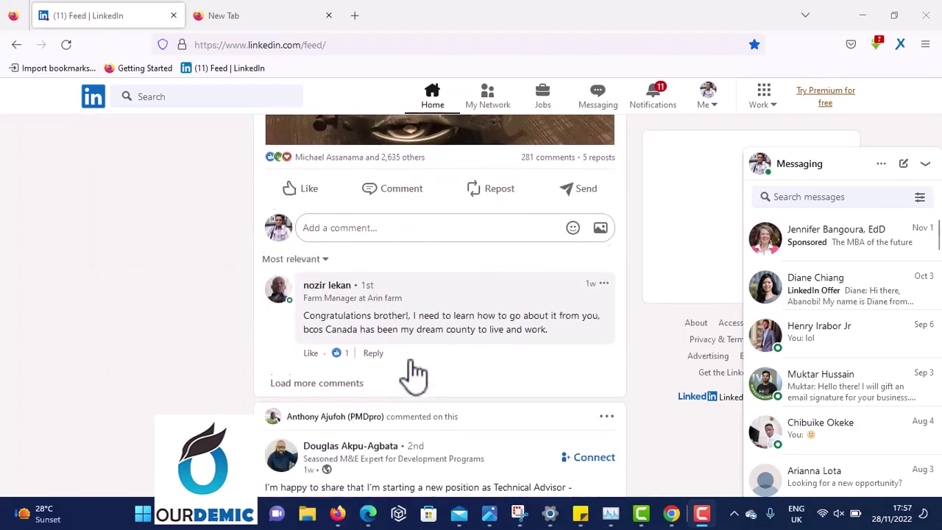
scroll(417, 372, up, 13)
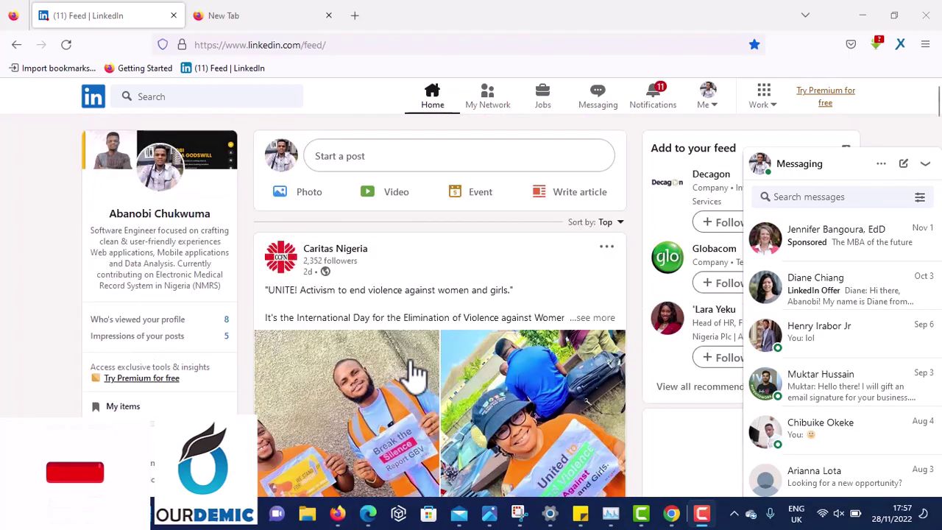
click(926, 45)
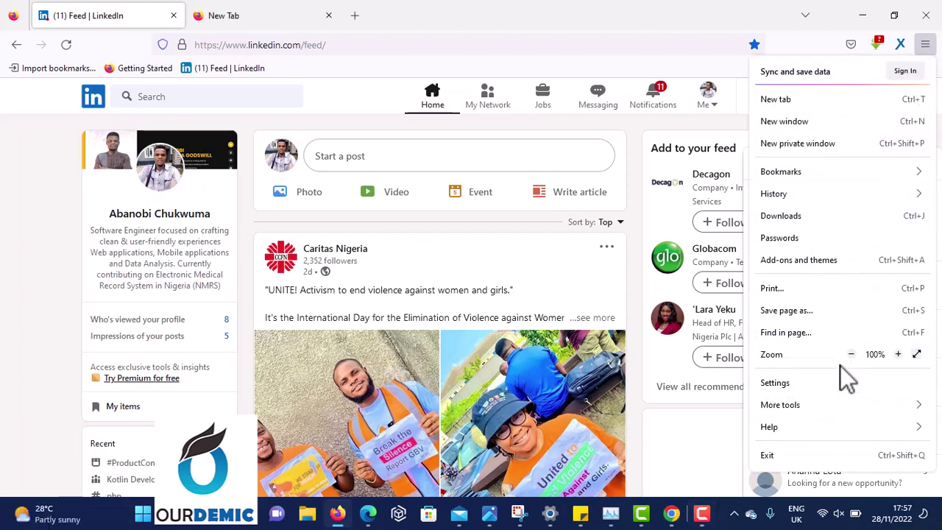
click(824, 406)
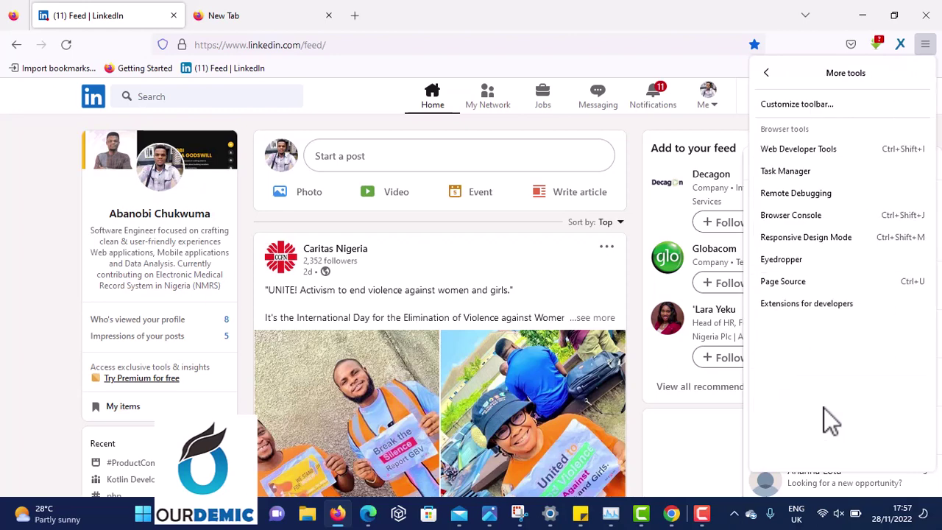
click(816, 104)
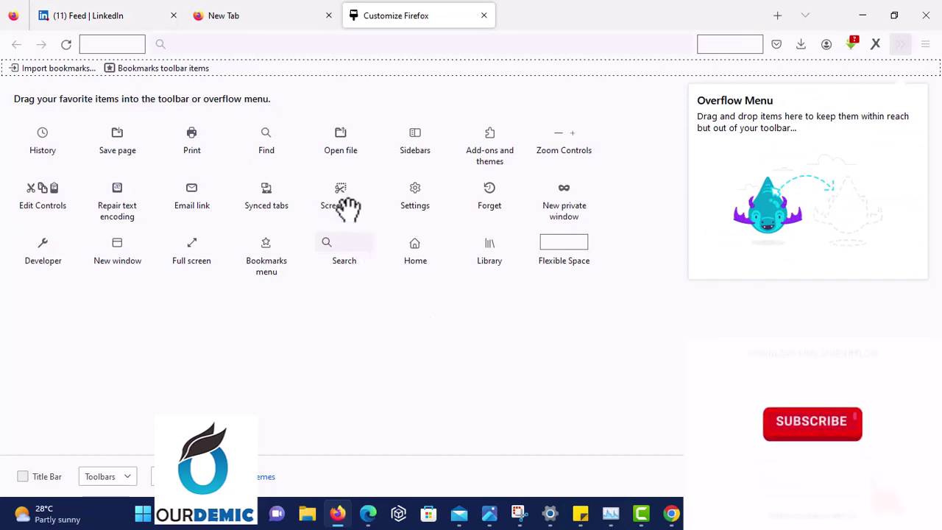
Step: Put the Screenshot button on the bookmarks toolbar and finish customizing
drag(341, 196, 112, 72)
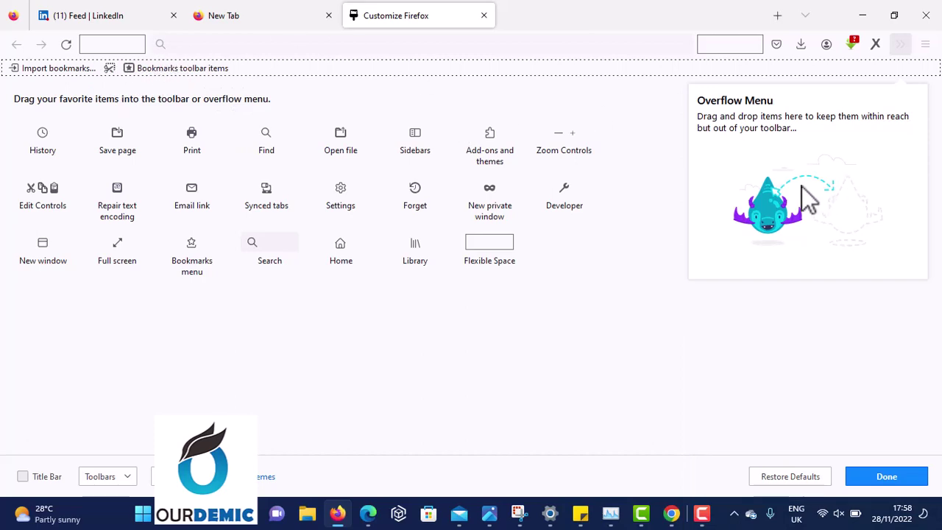
click(885, 478)
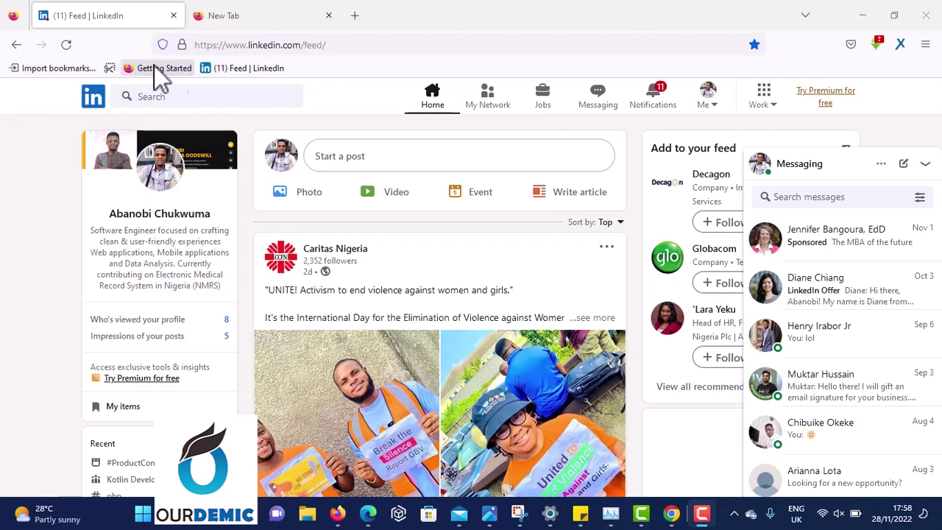
click(245, 17)
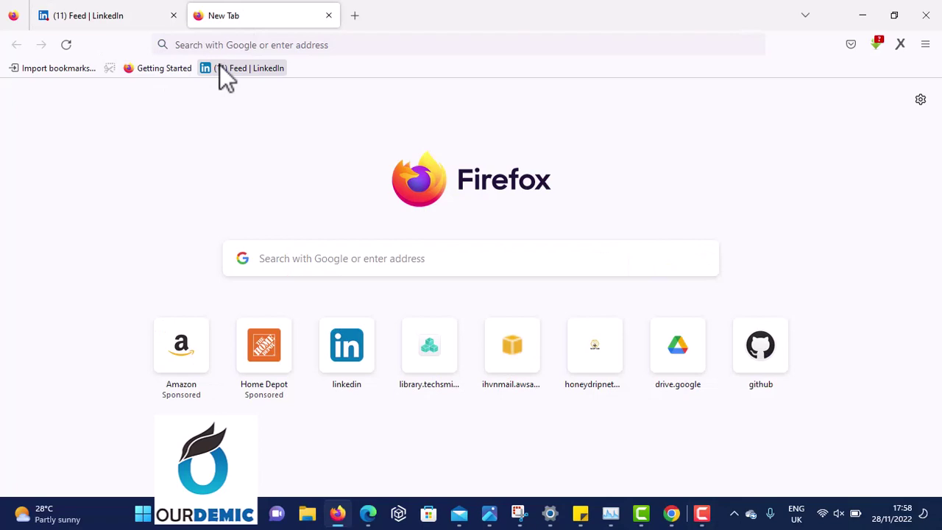
click(110, 15)
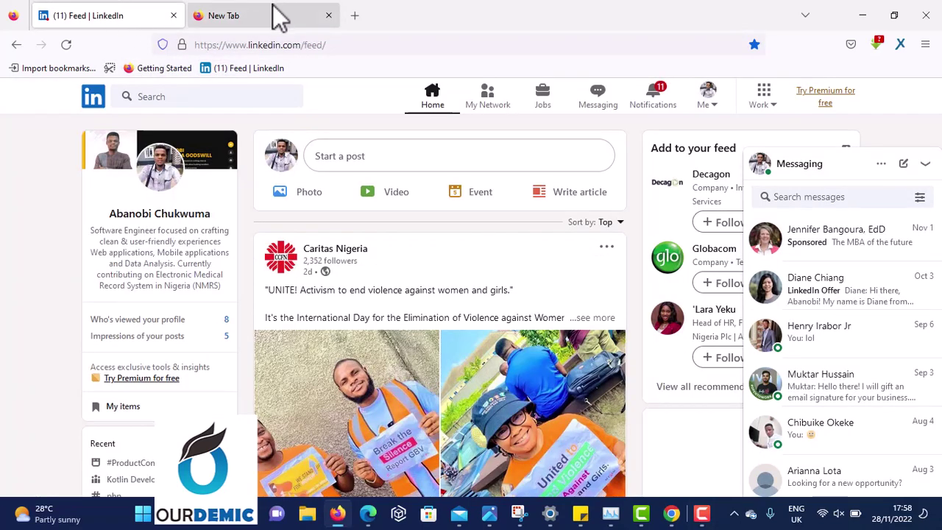
right_click(273, 15)
click(115, 17)
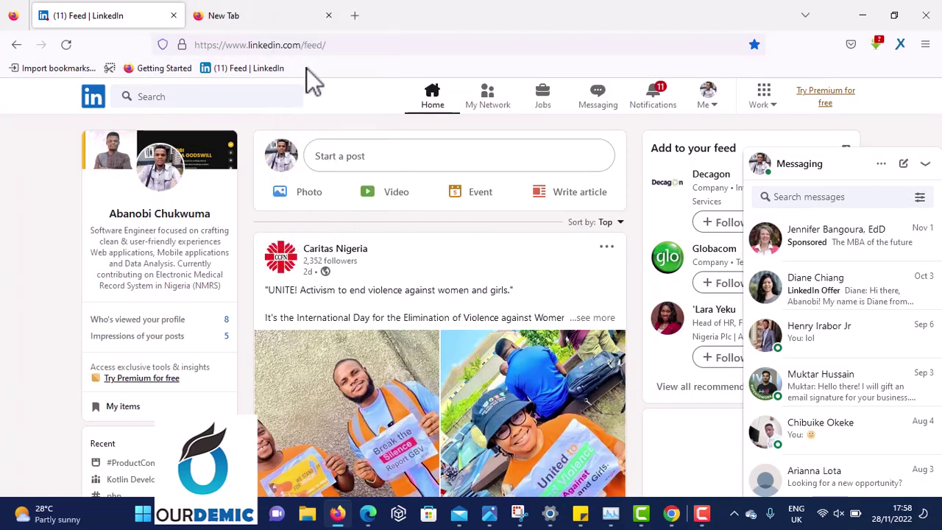
right_click(306, 68)
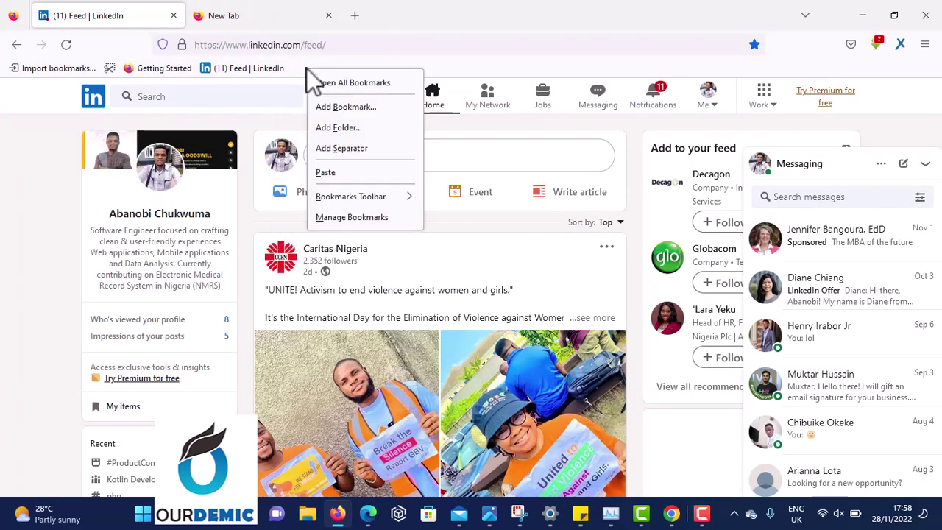
right_click(482, 66)
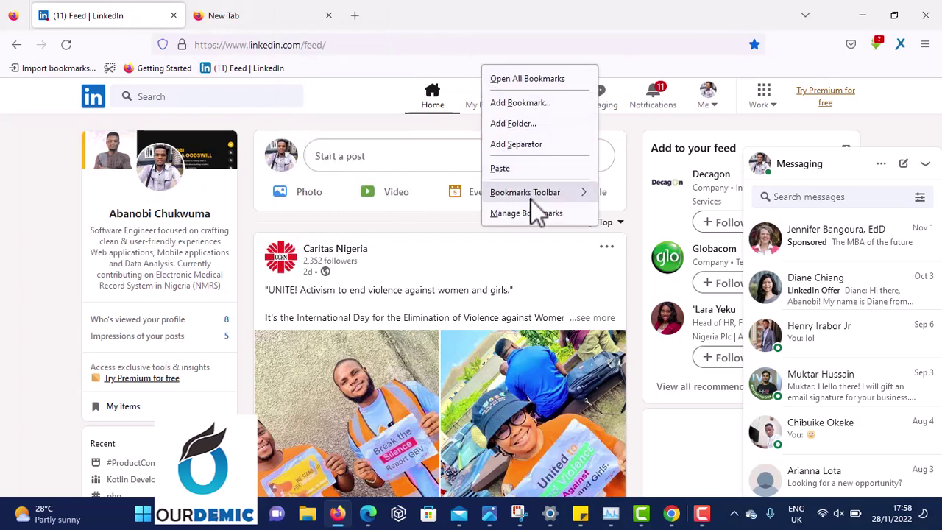
mouse_move(532, 194)
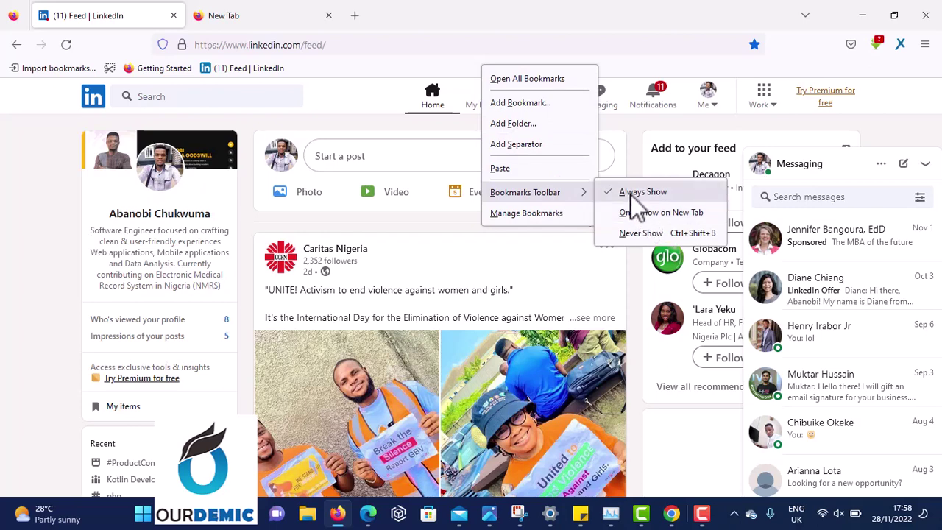
click(393, 79)
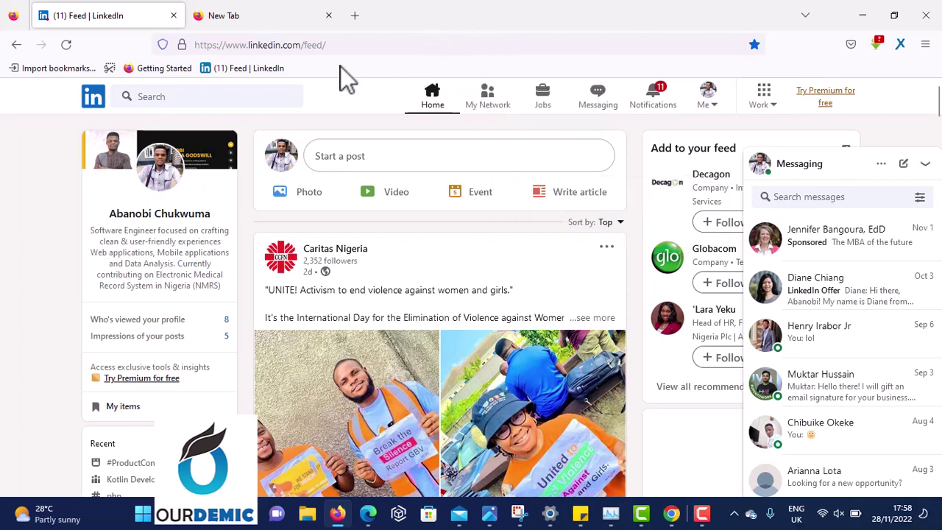
Step: Take a full-page Firefox screenshot of the LinkedIn feed
click(107, 67)
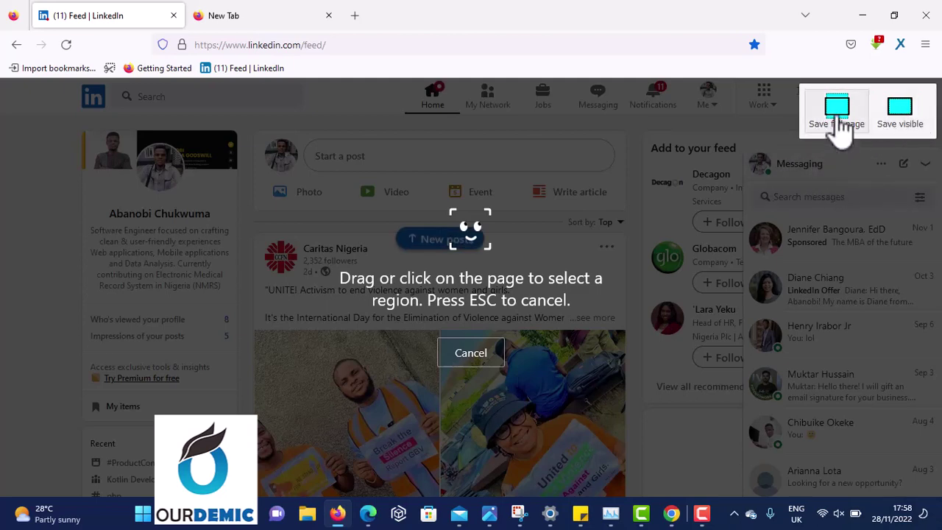
click(837, 118)
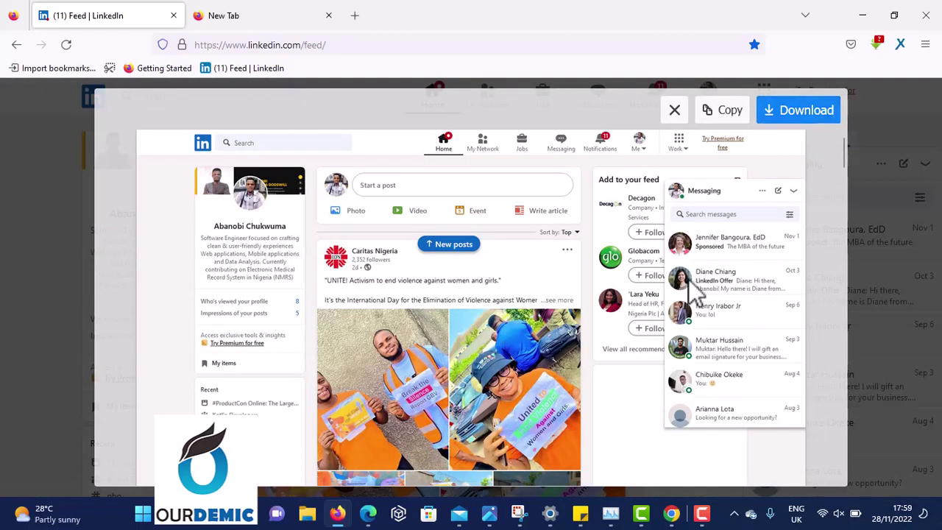
scroll(541, 372, down, 20)
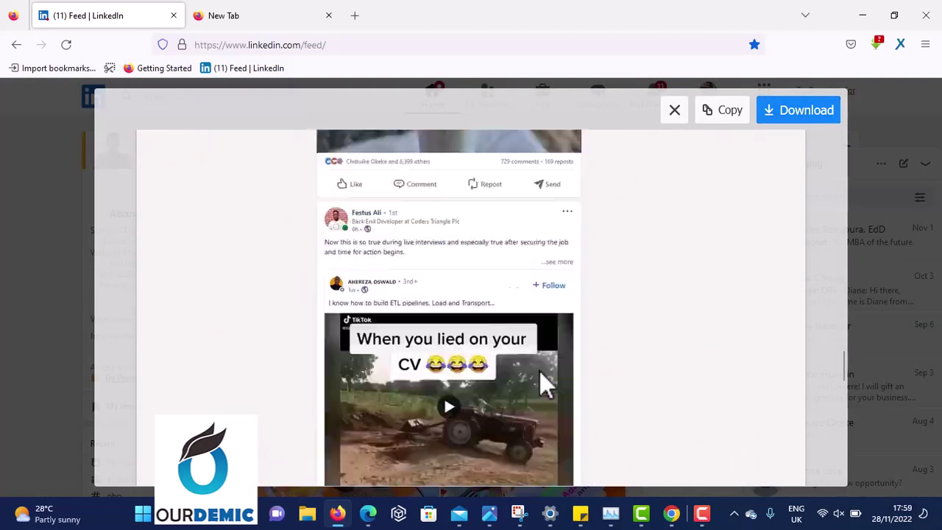
scroll(544, 383, up, 20)
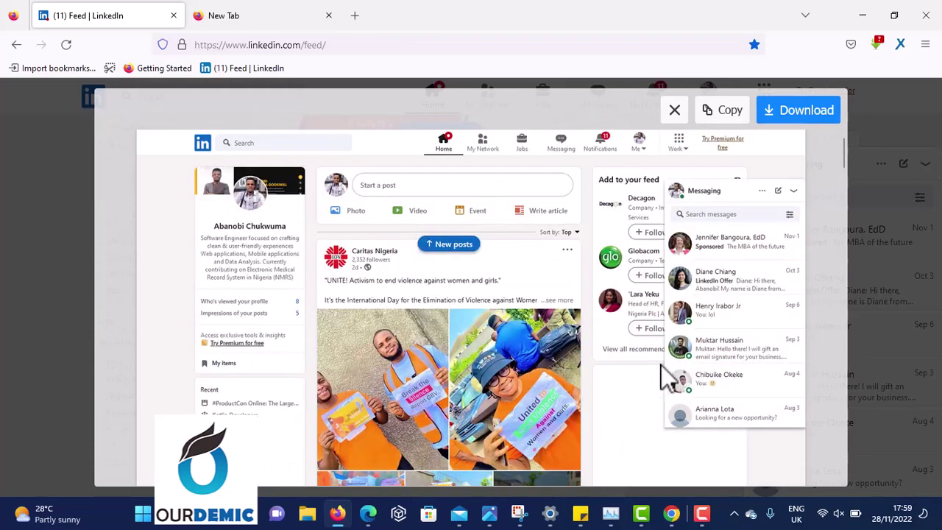
Step: Download the screenshot as a PNG and open it from the Downloads panel
click(791, 122)
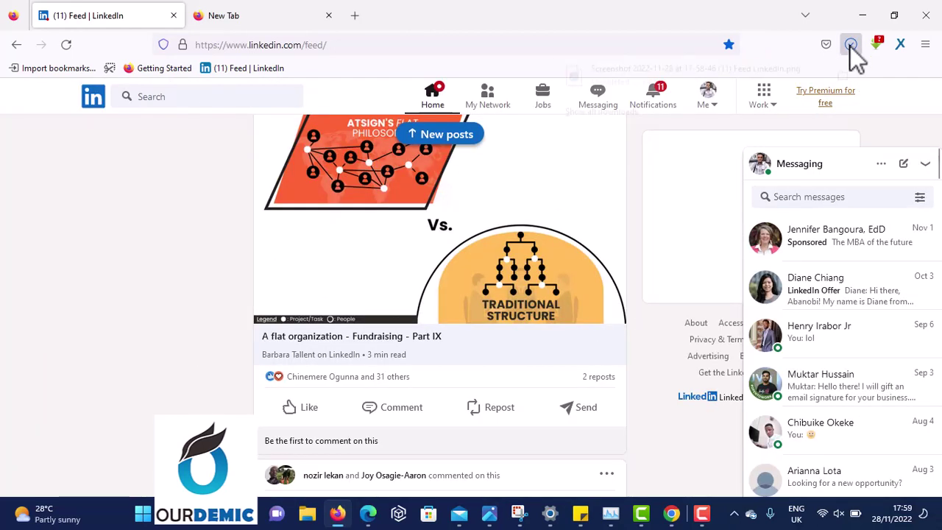
click(851, 44)
click(728, 75)
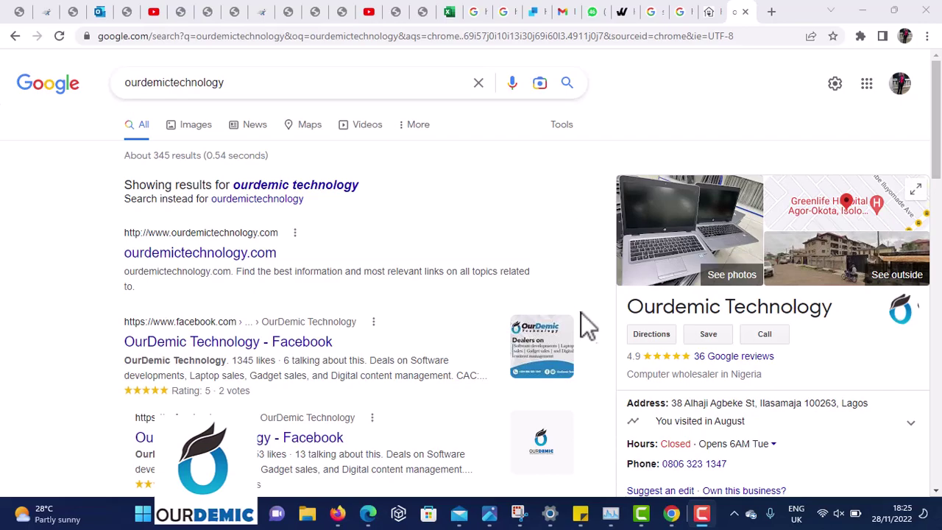
Step: Load chrome.google.com/webstore in a new Chrome tab
scroll(490, 317, down, 5)
scroll(486, 306, up, 15)
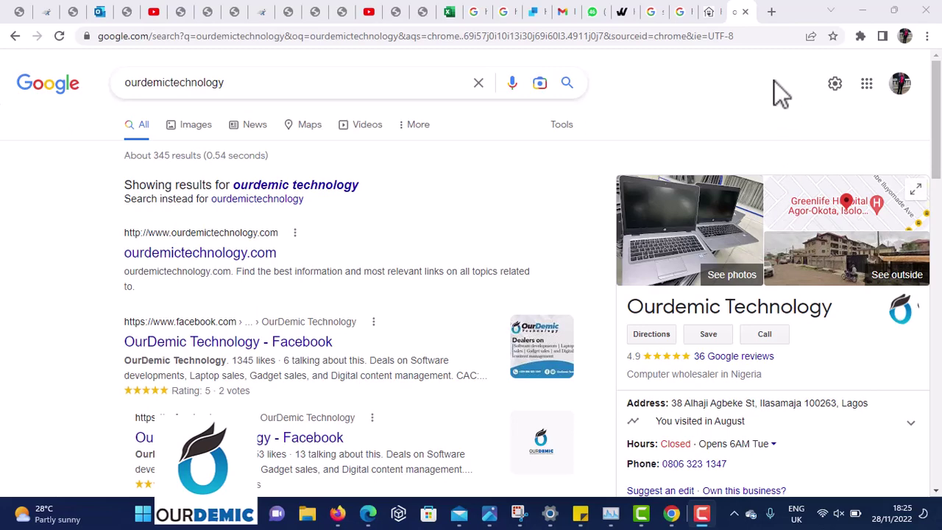
click(771, 12)
text(https://chrome.google.com/webstore)
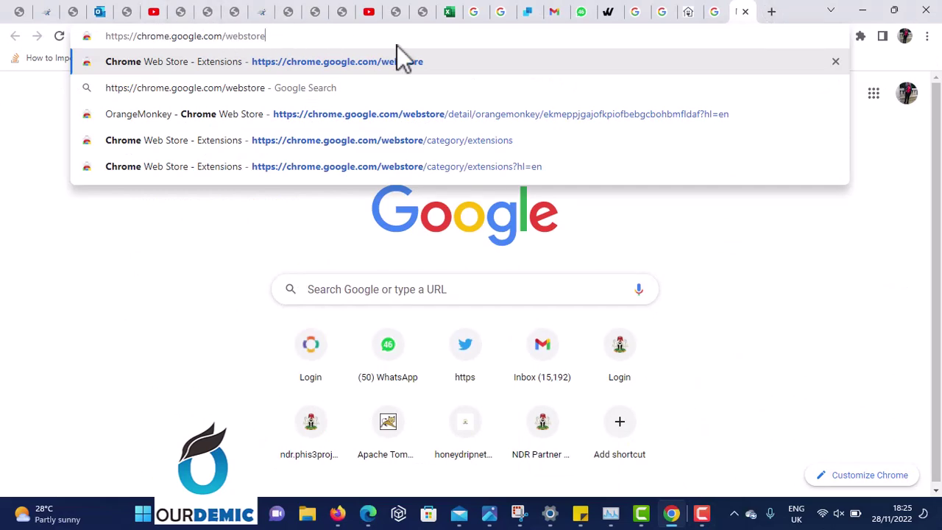
key(Return)
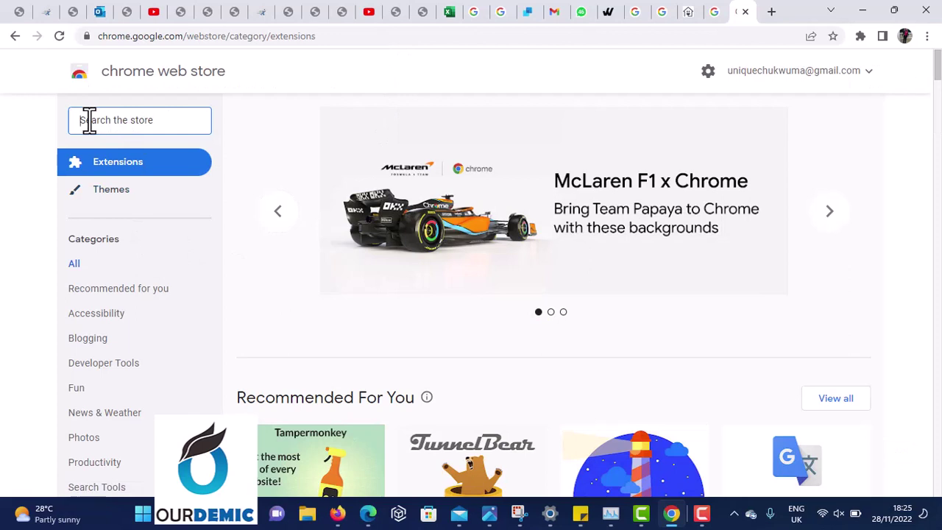
Step: Search the store for 'go full page screenshot'
text(gofull)
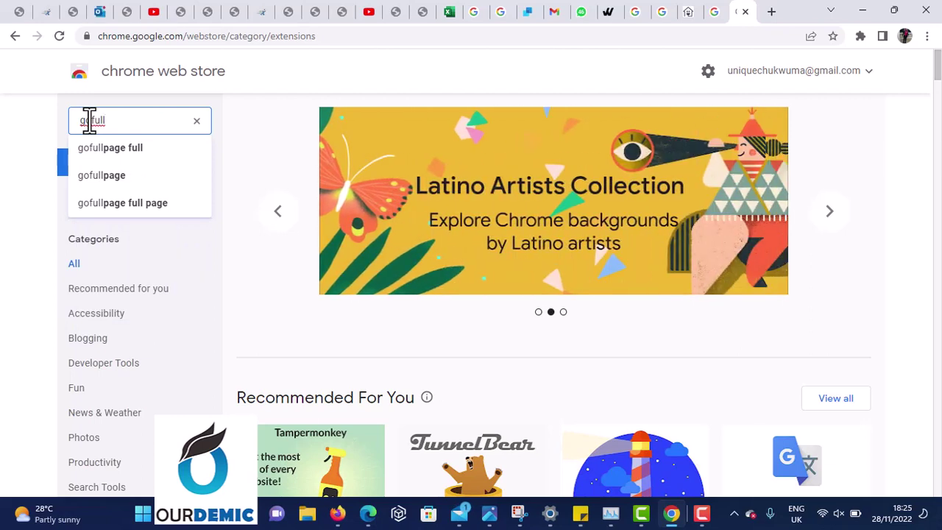
key(BackSpace)
key(BackSpace)
key(BackSpace)
key(BackSpace)
text(f)
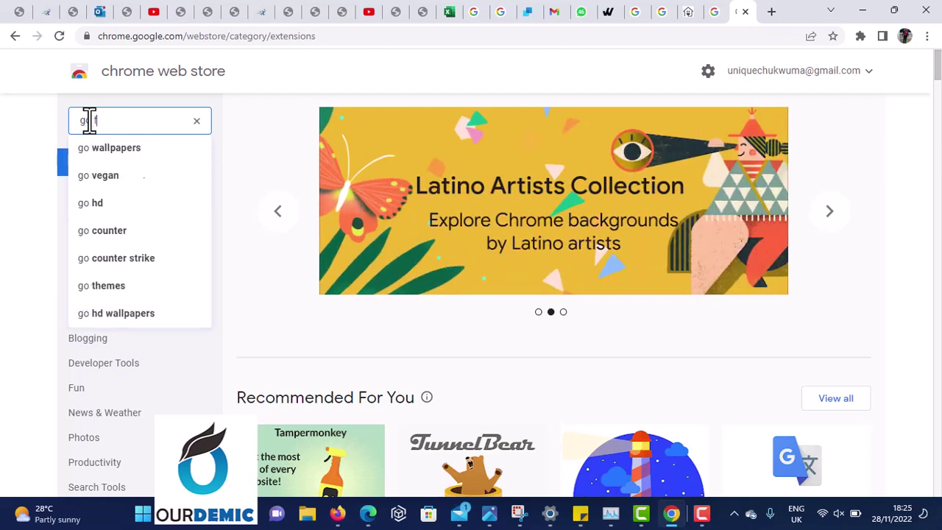
text(ull page)
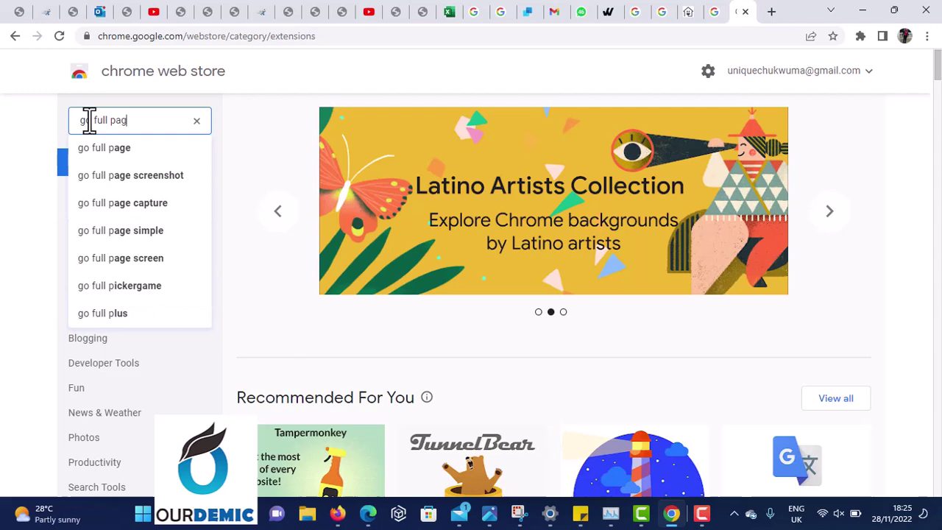
click(113, 176)
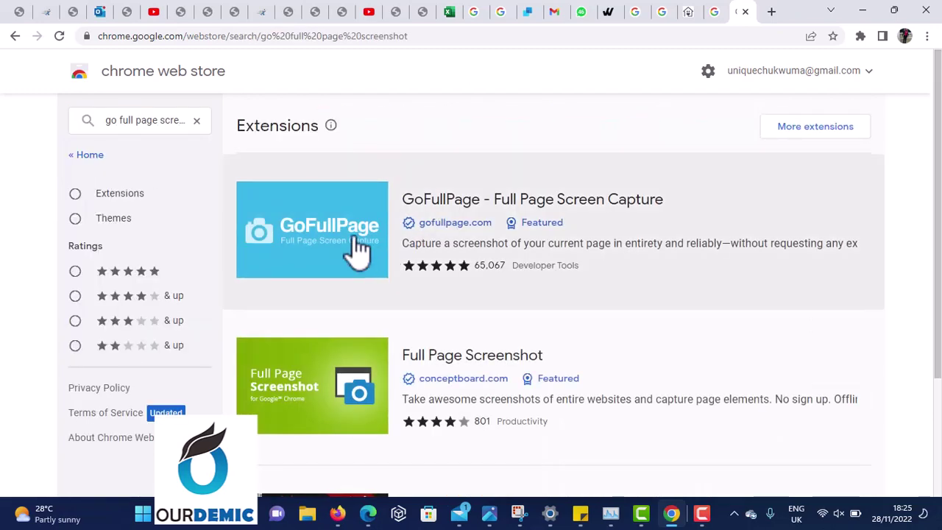
Step: Add GoFullPage - Full Page Screen Capture to Chrome from its store page
click(316, 243)
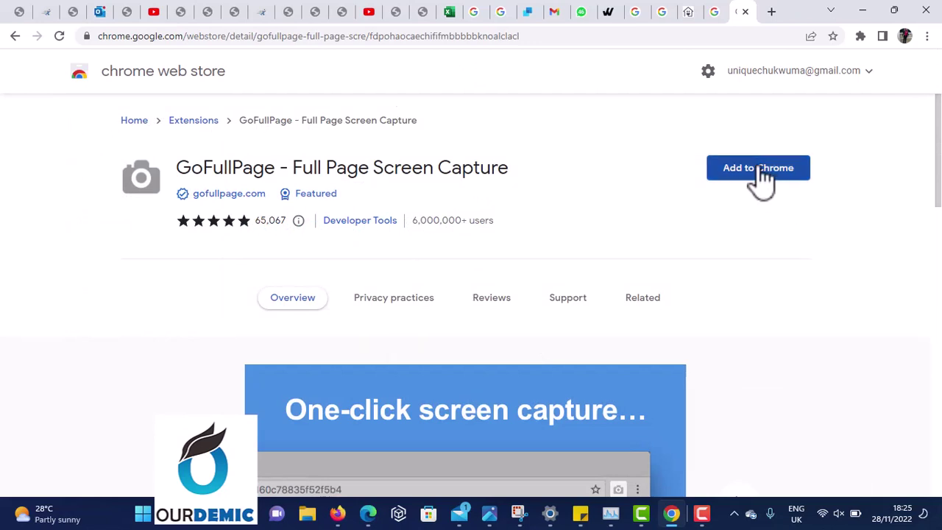
click(758, 176)
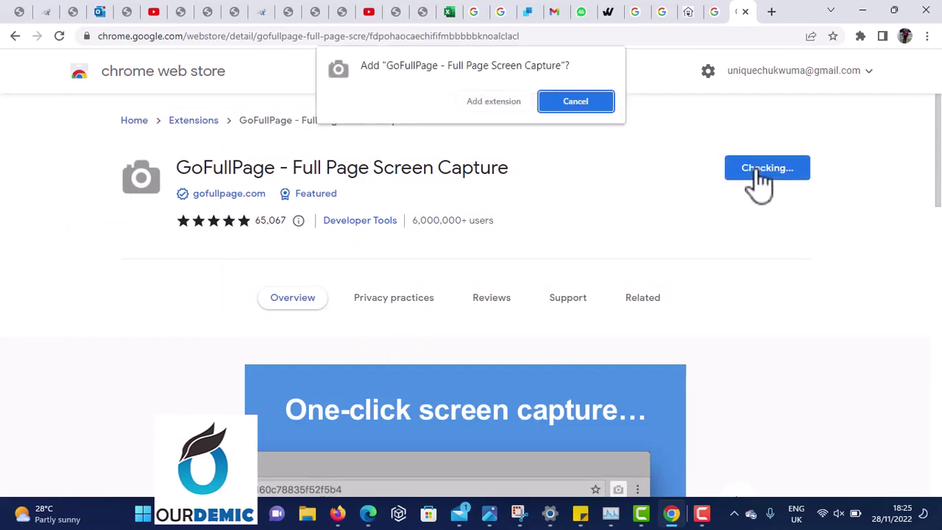
click(501, 102)
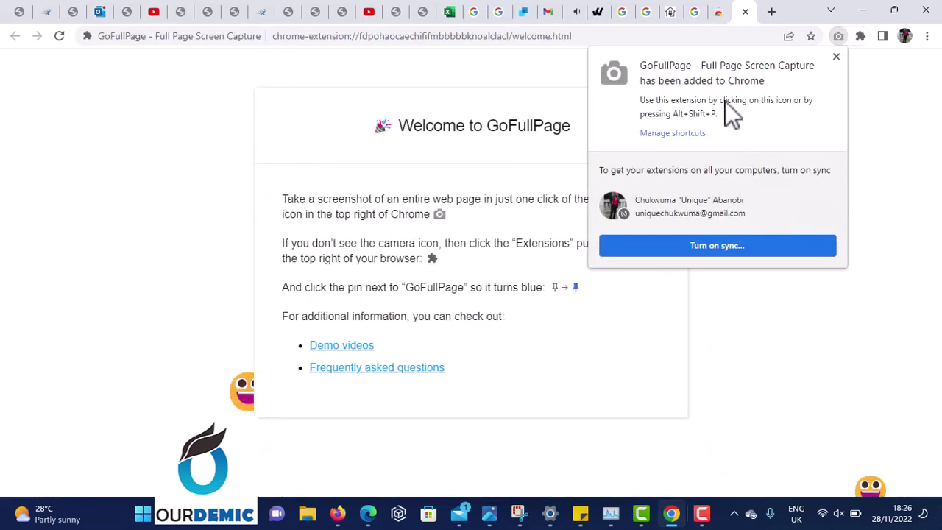
Step: Close the Chrome Web Store and GoFullPage welcome tabs
click(723, 13)
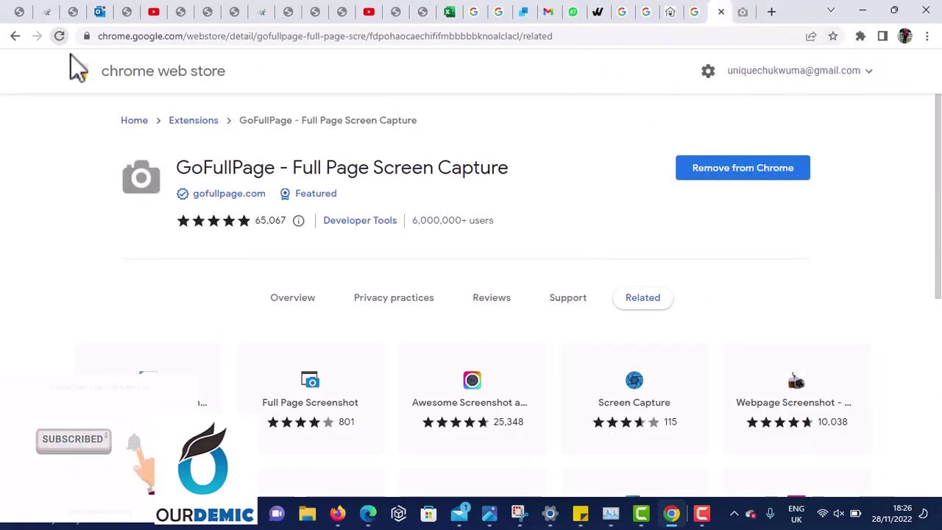
click(721, 12)
middle_click(698, 10)
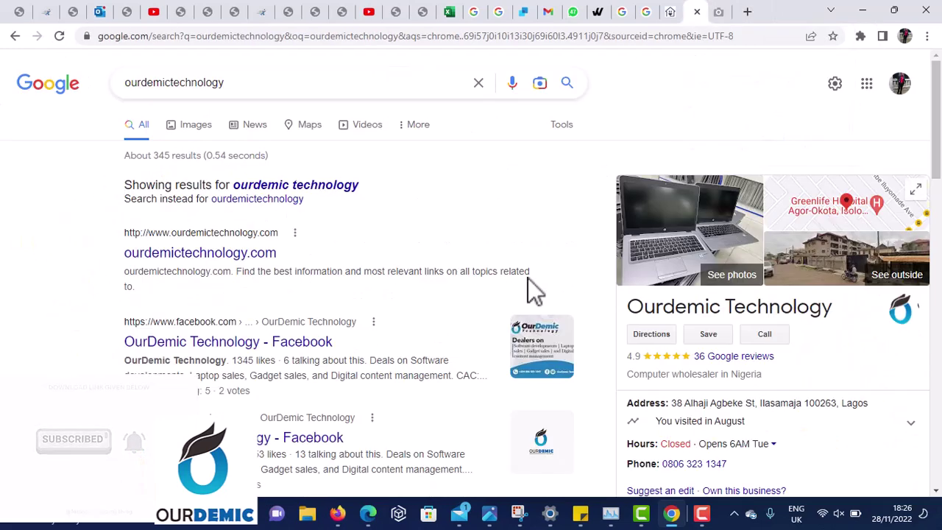
Step: Show the installed extensions list on the ourdemictechnology results page
click(863, 35)
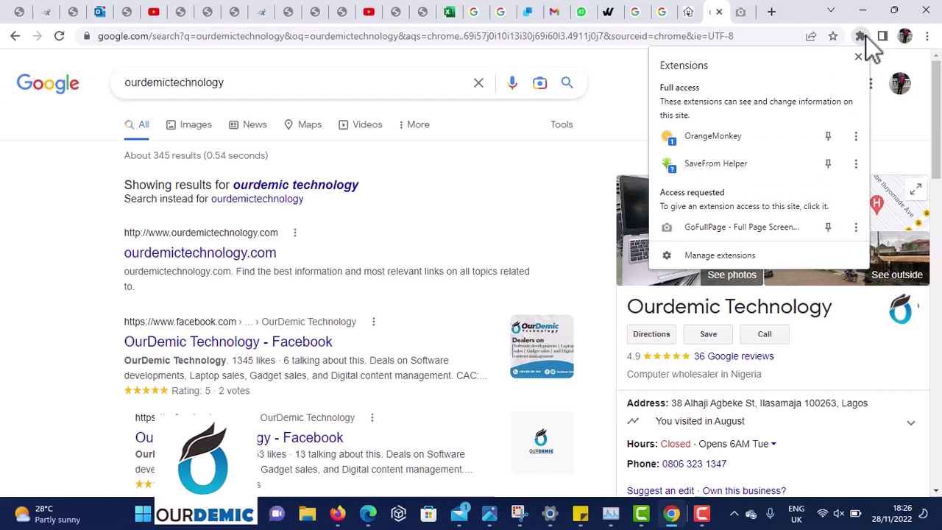
click(613, 86)
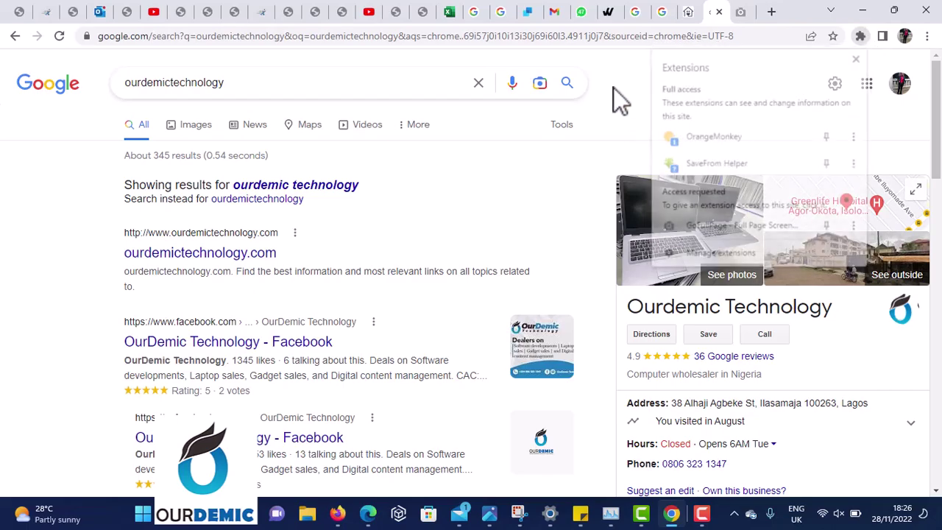
scroll(364, 347, down, 20)
scroll(365, 347, up, 20)
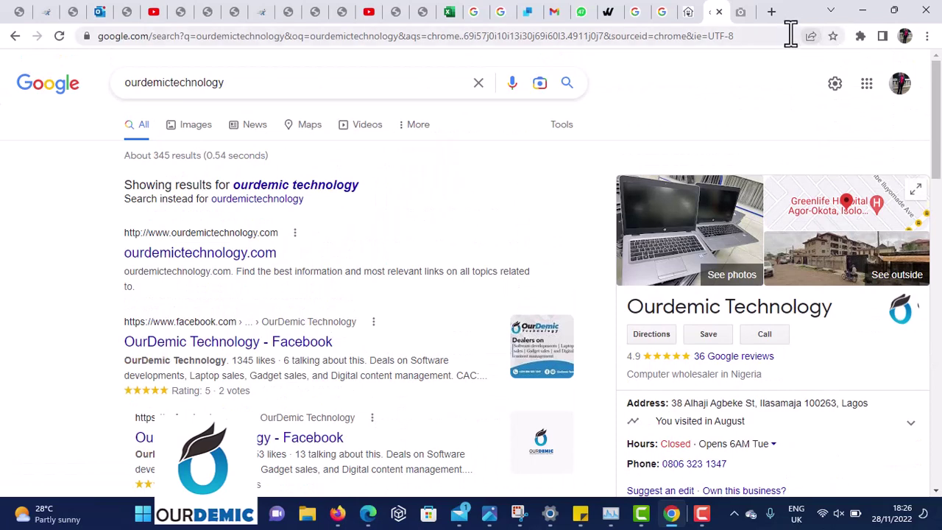
click(862, 35)
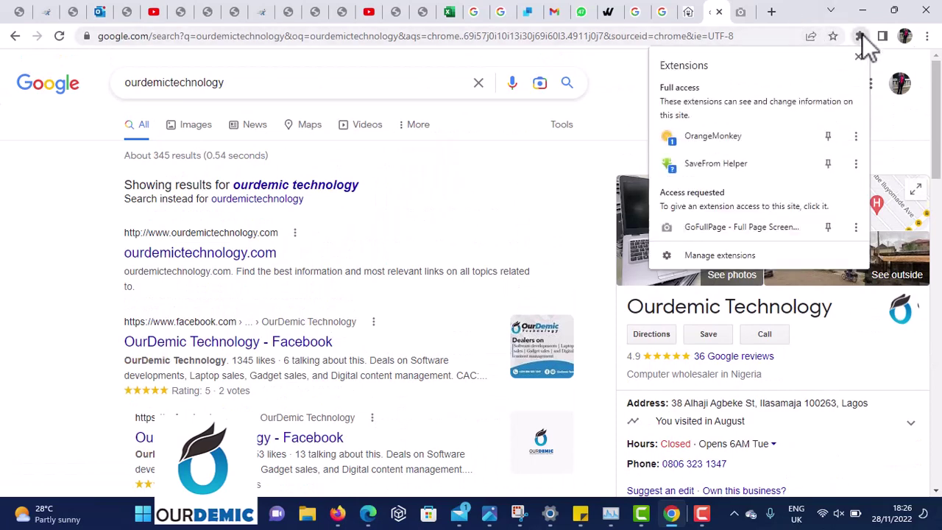
Step: Capture the results page with GoFullPage (Alt+Shift+P) and download it as PDF, allowing downloads
click(760, 228)
key(alt+shift+p)
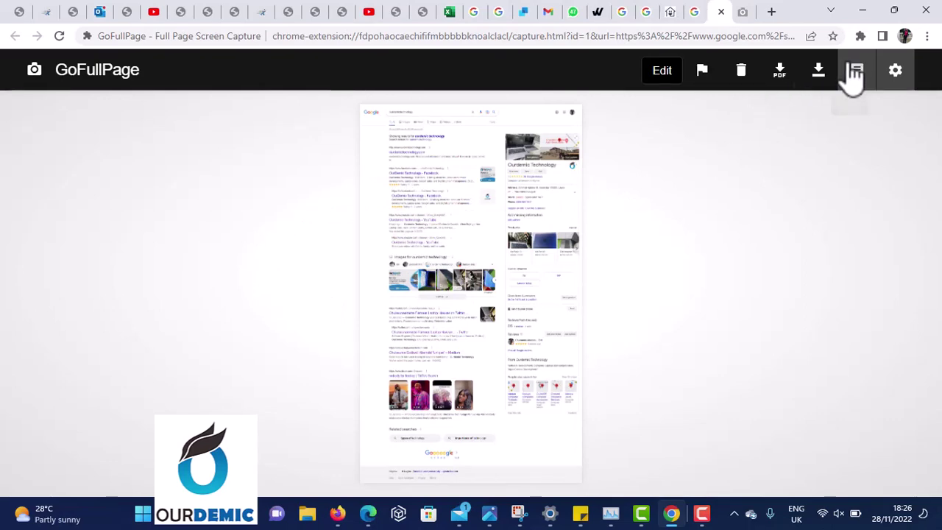
click(782, 80)
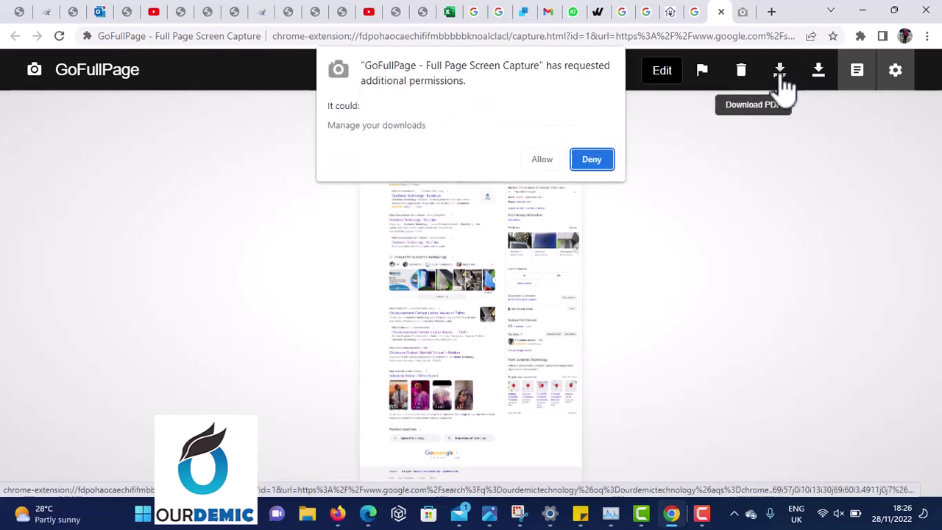
click(543, 159)
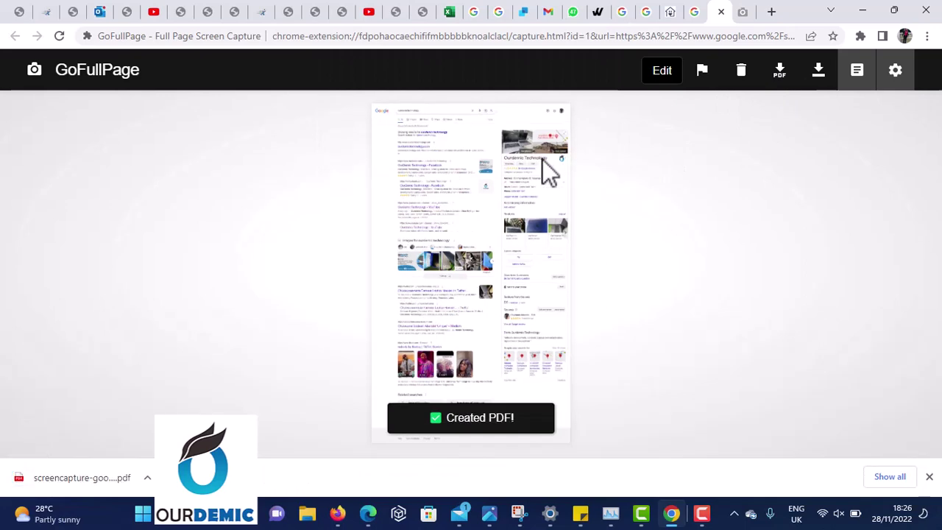
click(67, 481)
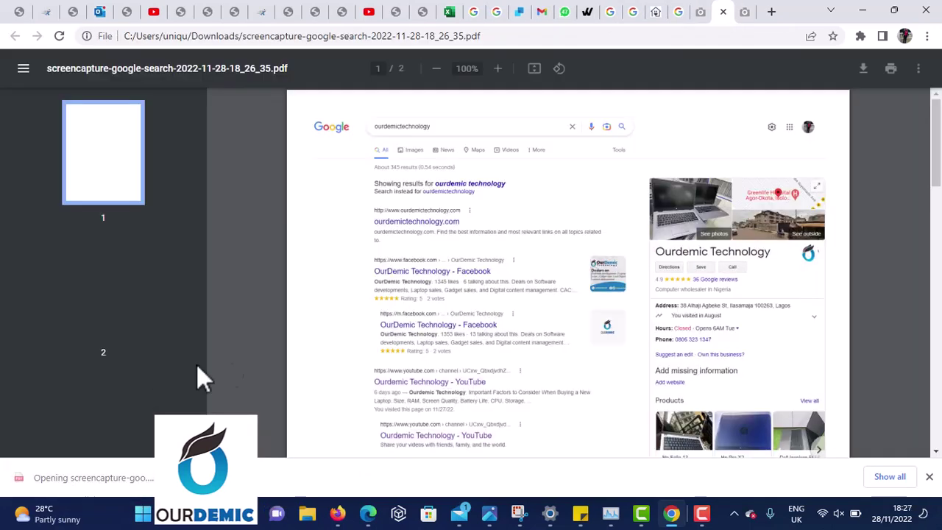
scroll(450, 376, down, 5)
scroll(449, 376, down, 7)
scroll(450, 376, up, 15)
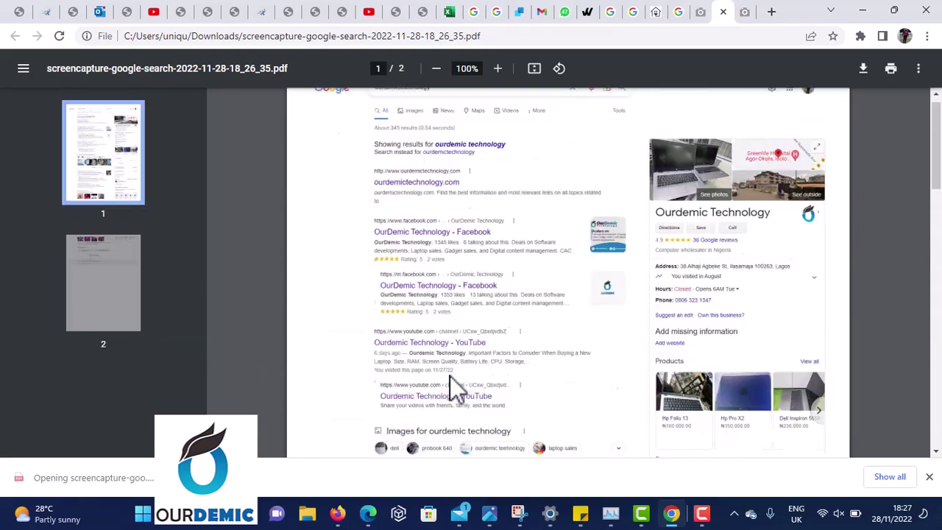
scroll(450, 376, down, 10)
scroll(449, 377, up, 10)
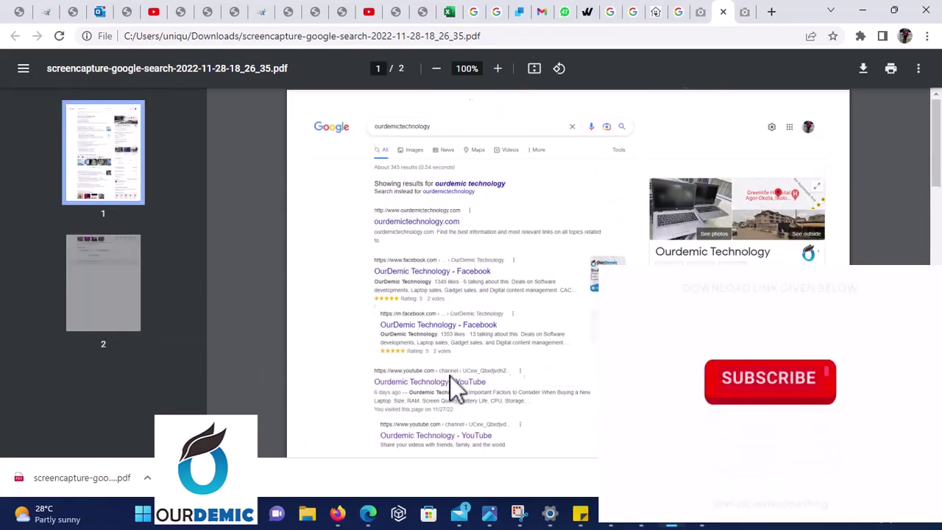
scroll(449, 376, down, 10)
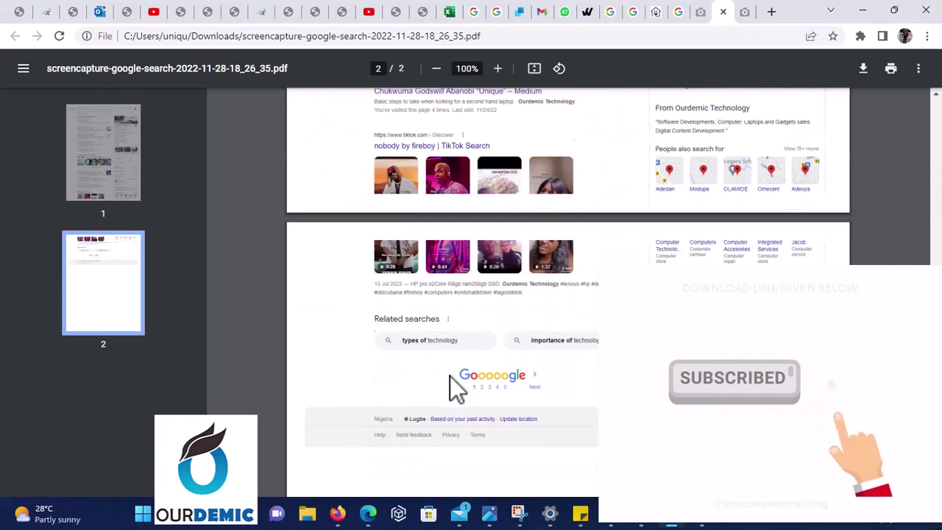
scroll(450, 376, up, 10)
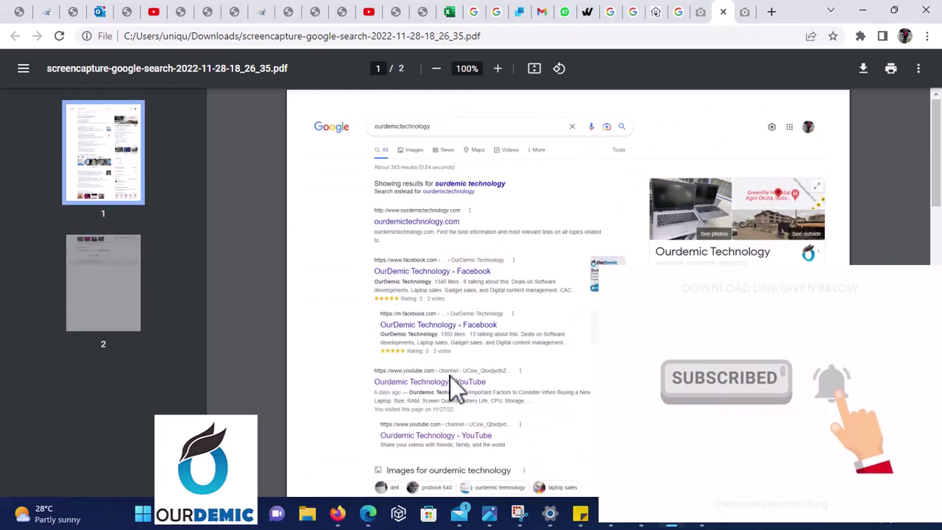